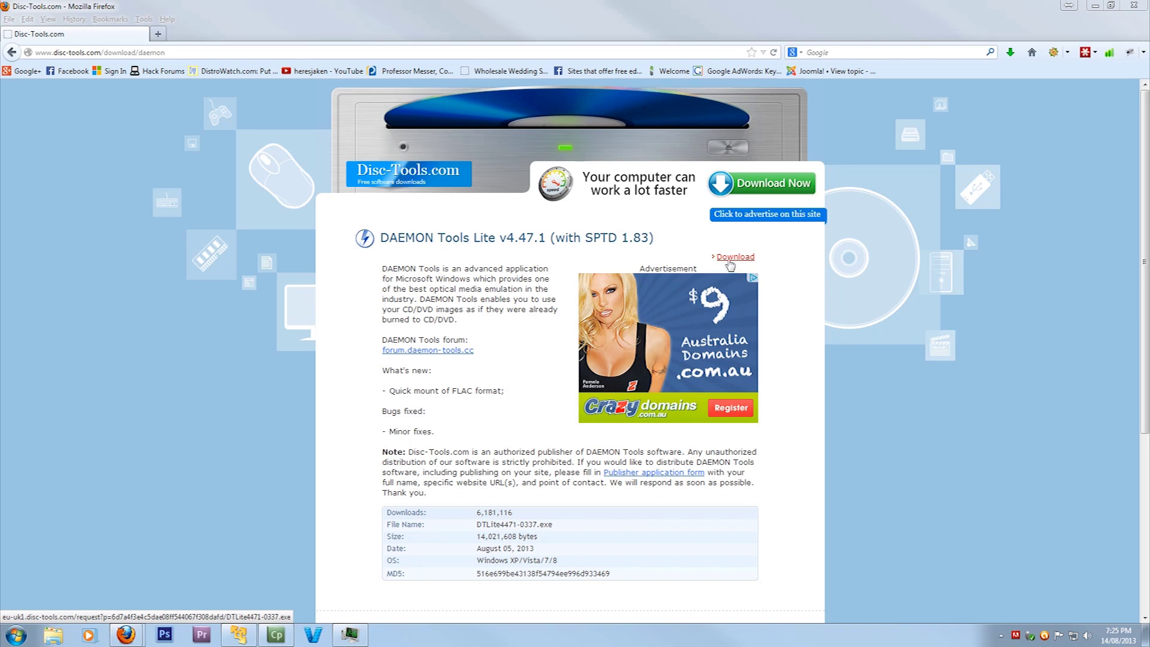
# - Download the installer DTLite4471-0337.exe from the Disc-Tools.com DAEMON Tools Lite page
pyautogui.click(728, 262)
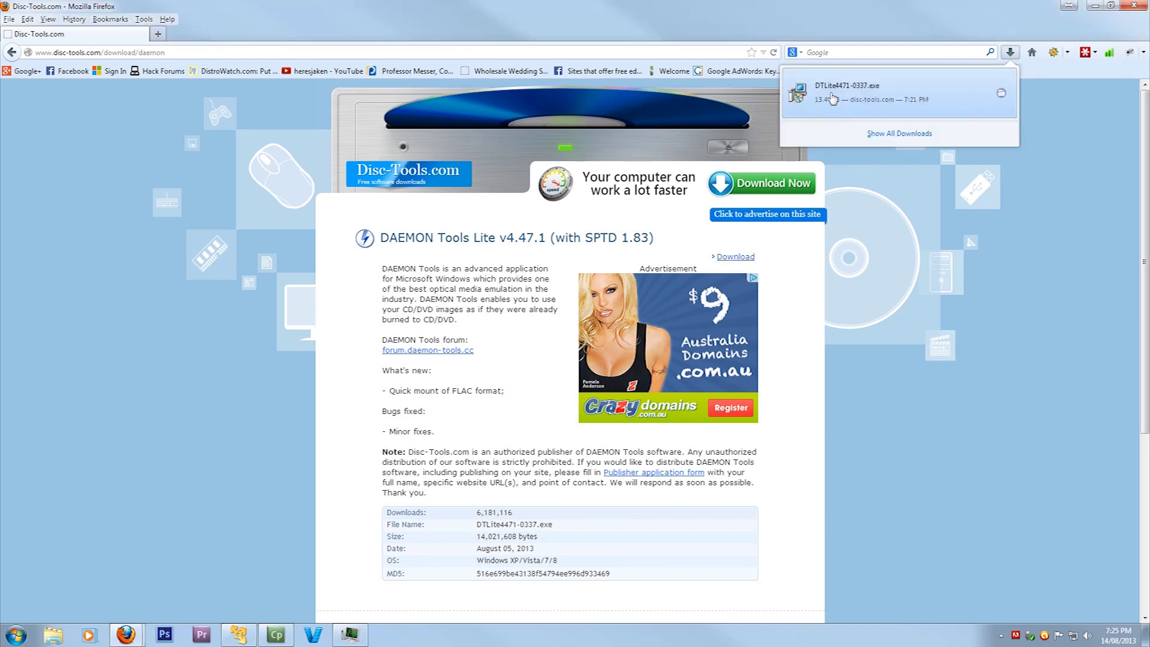
# - Run the downloaded DTLite4471-0337.exe installer, allowing it through the security warning
pyautogui.click(832, 99)
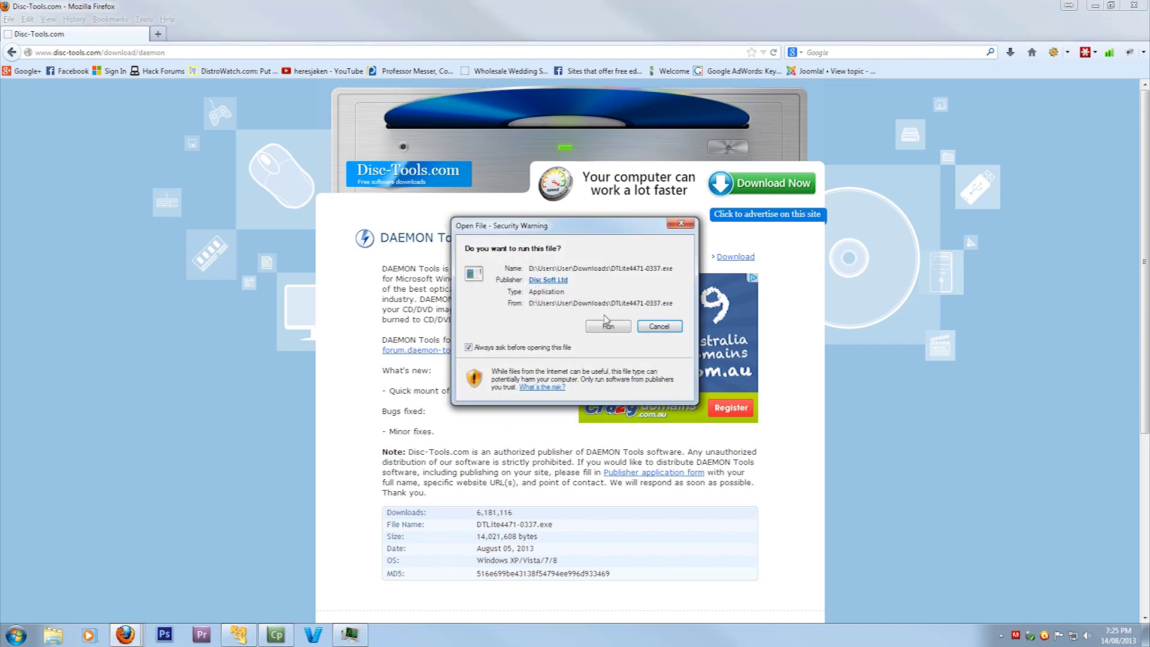
pyautogui.click(602, 328)
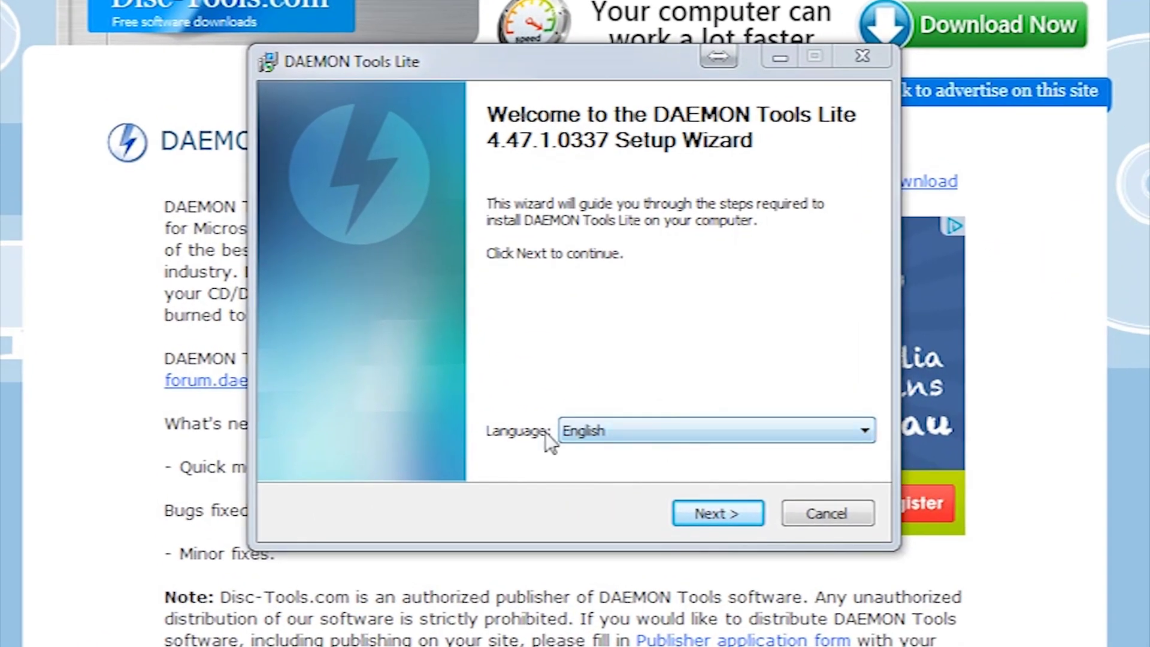
# - Pass the welcome page, accept the EULA, and continue with SPTD 1.83 excluded from components
pyautogui.click(697, 512)
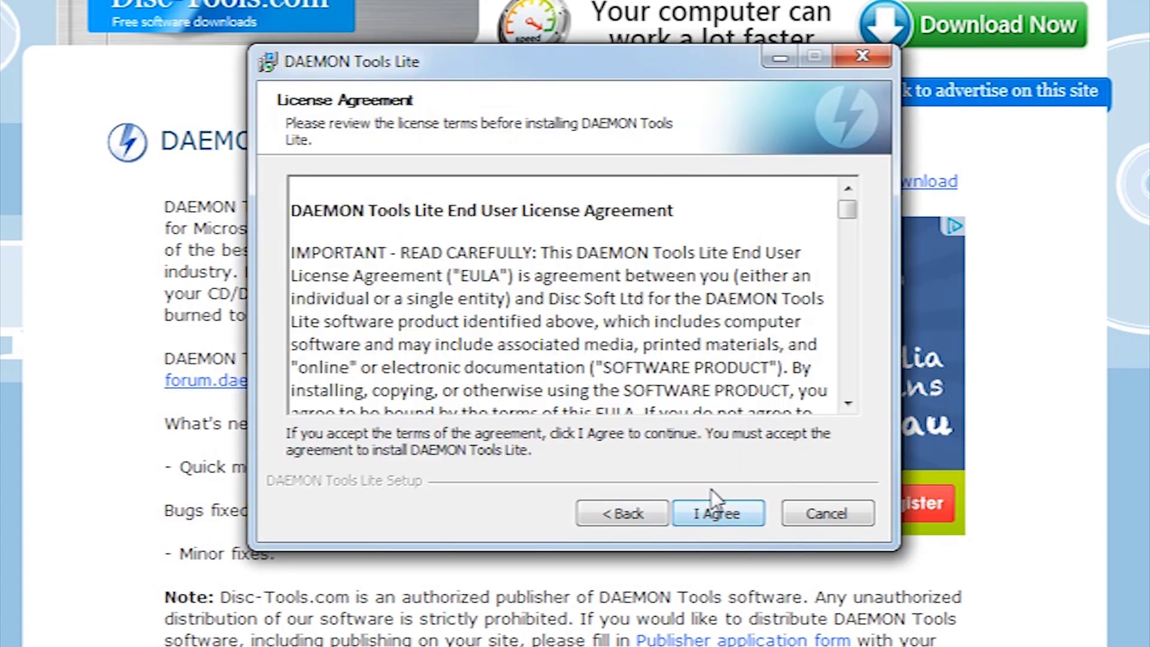
pyautogui.moveTo(847, 209); pyautogui.dragTo(859, 379)
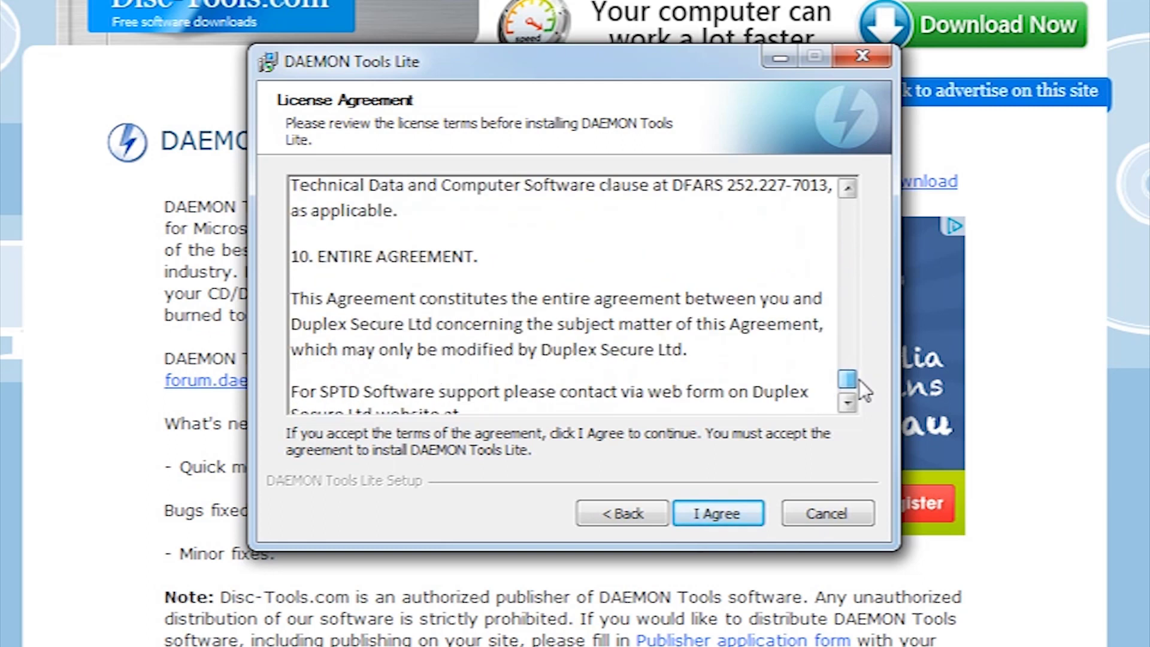
pyautogui.click(710, 519)
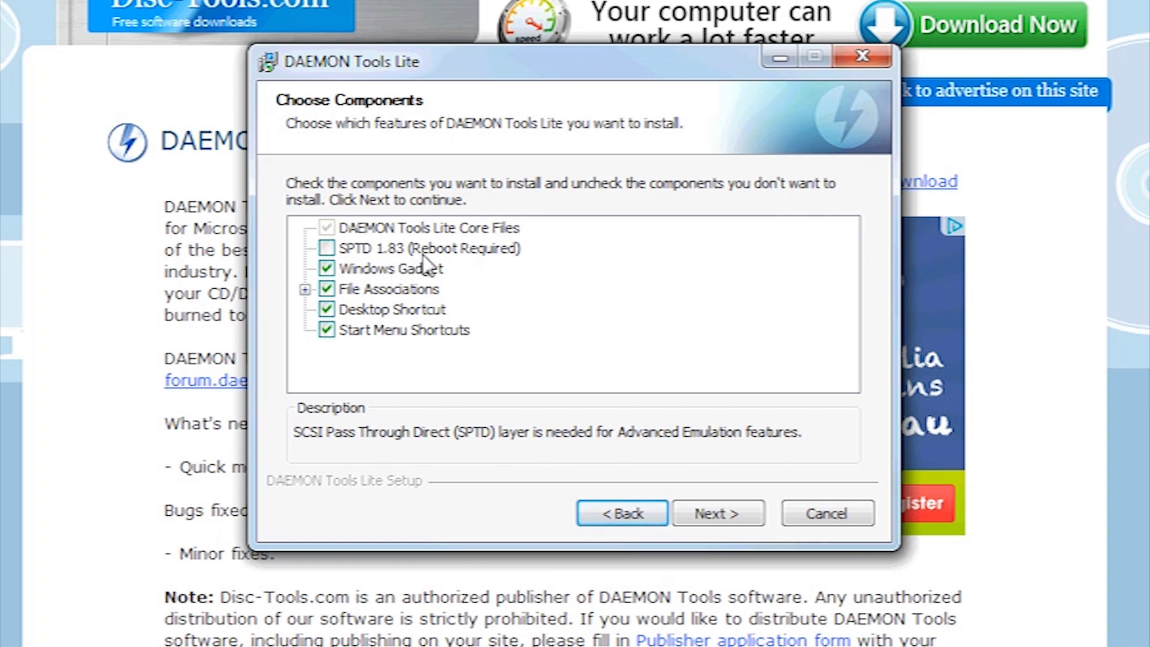
pyautogui.click(716, 519)
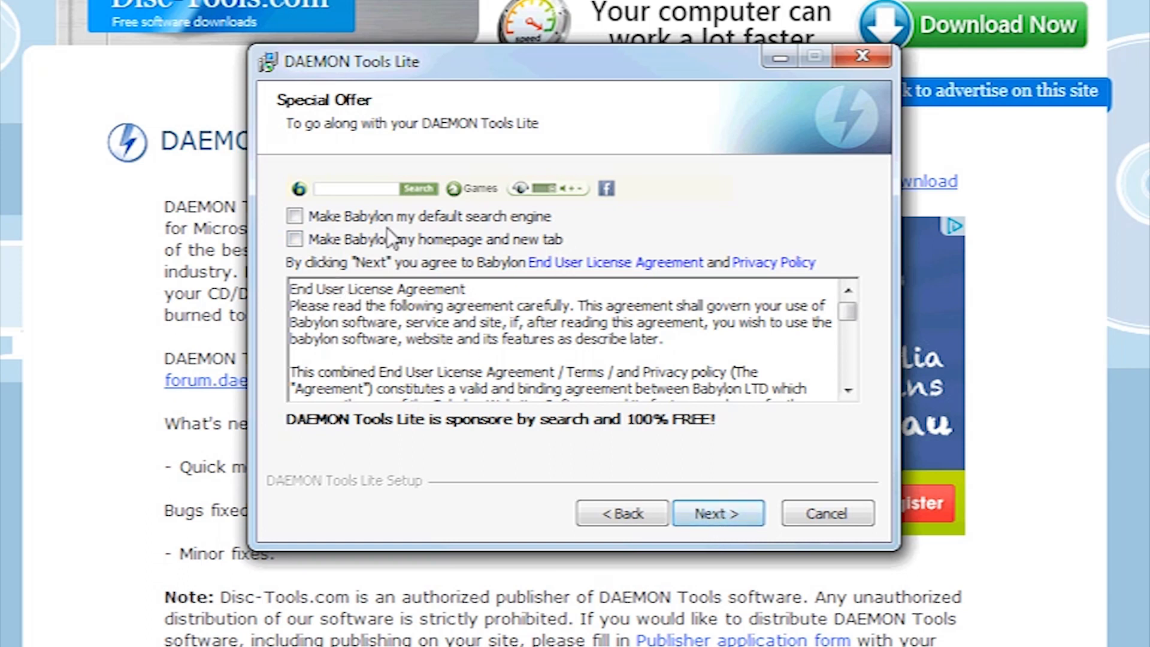
# - Decline Babylon as home page, skip all sponsored offers, and select Don't allow MountSpace
pyautogui.click(718, 515)
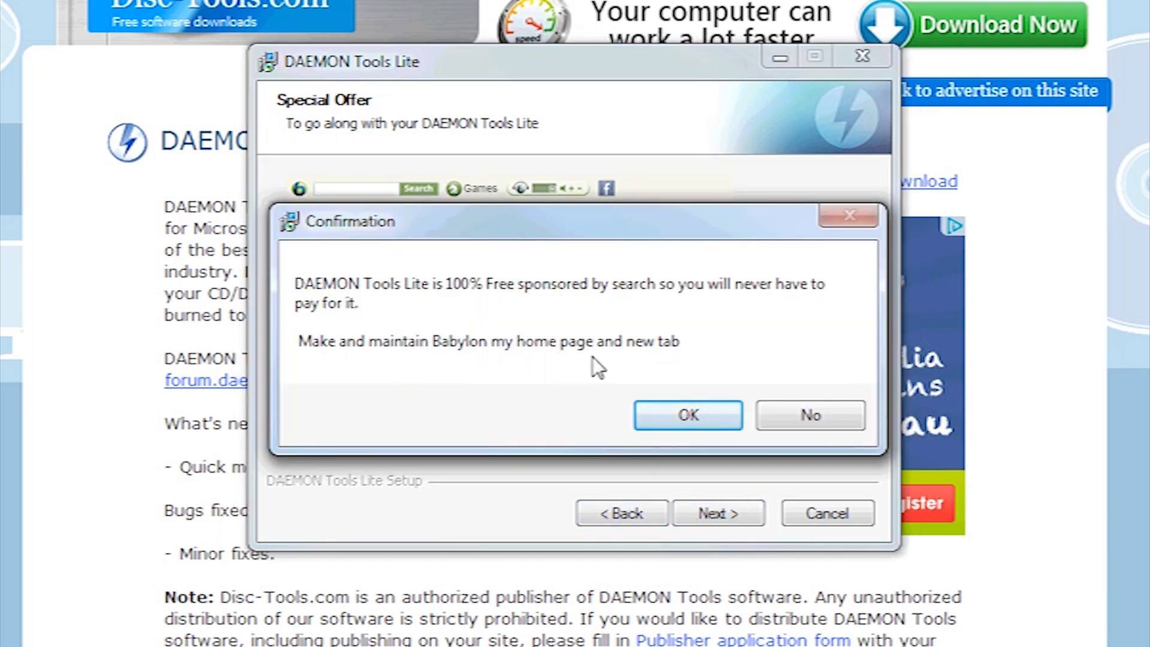
pyautogui.click(803, 417)
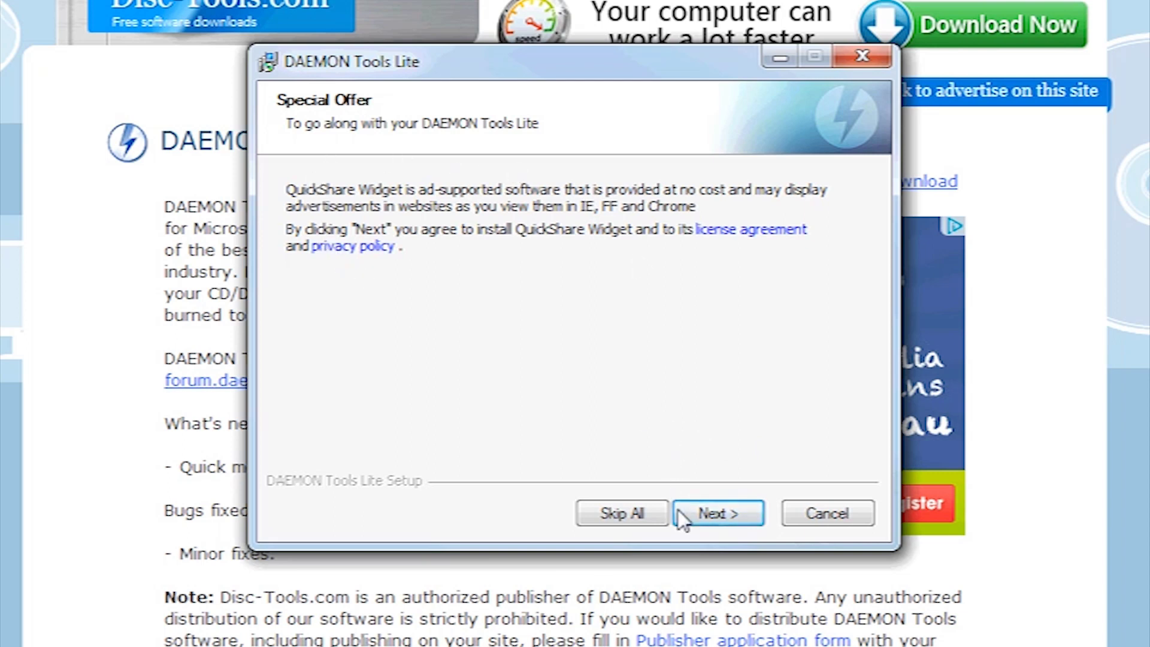
pyautogui.click(712, 518)
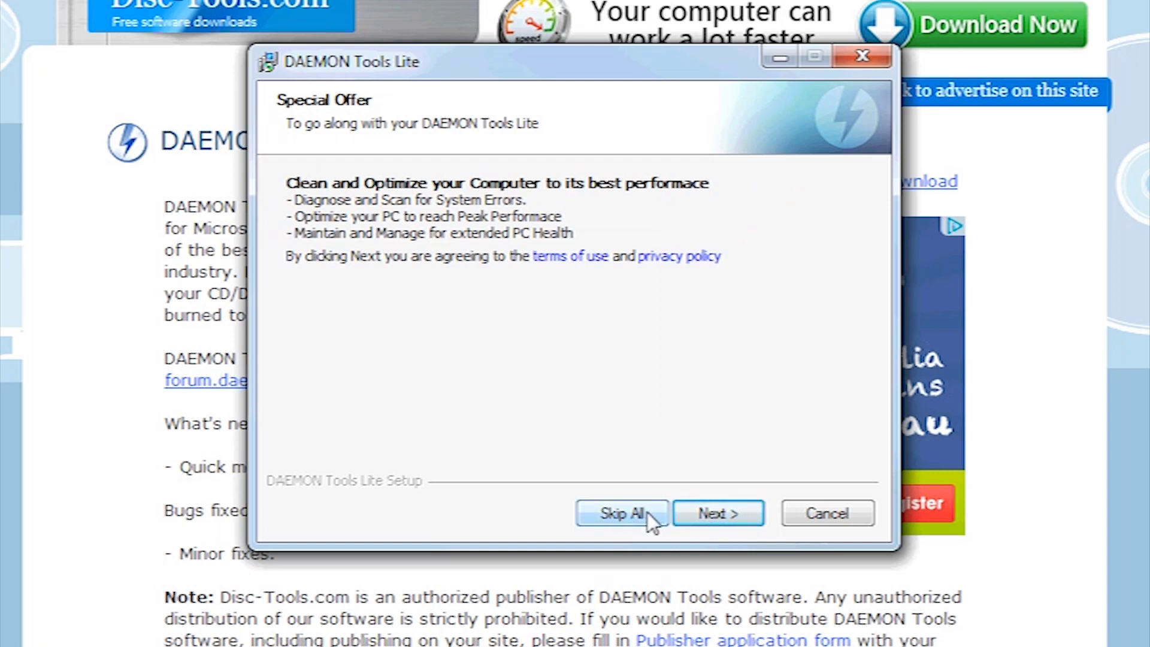
pyautogui.click(648, 512)
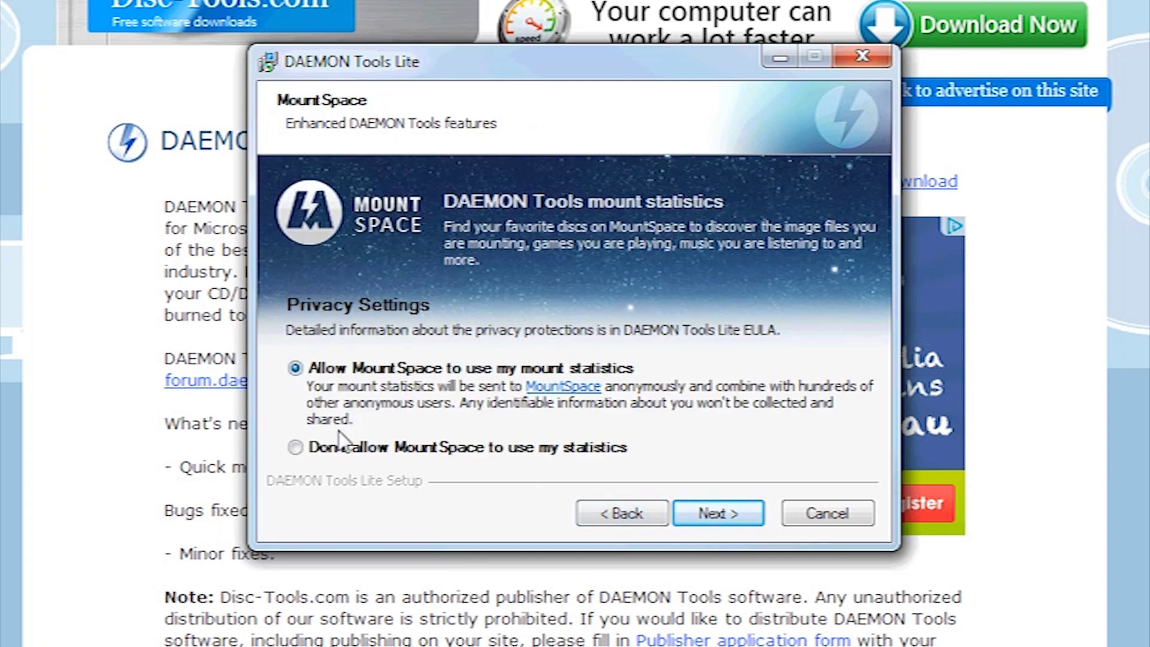
pyautogui.click(308, 453)
pyautogui.click(726, 516)
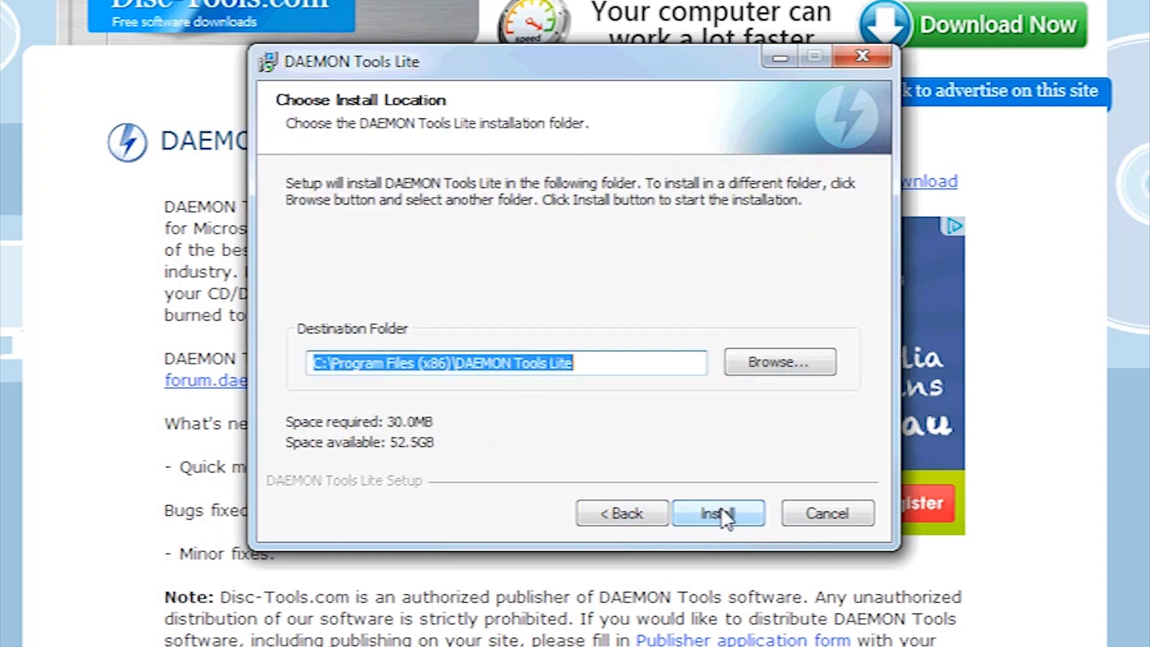
# - Install into the default folder C:\Program Files (x86)\DAEMON Tools Lite
pyautogui.click(722, 515)
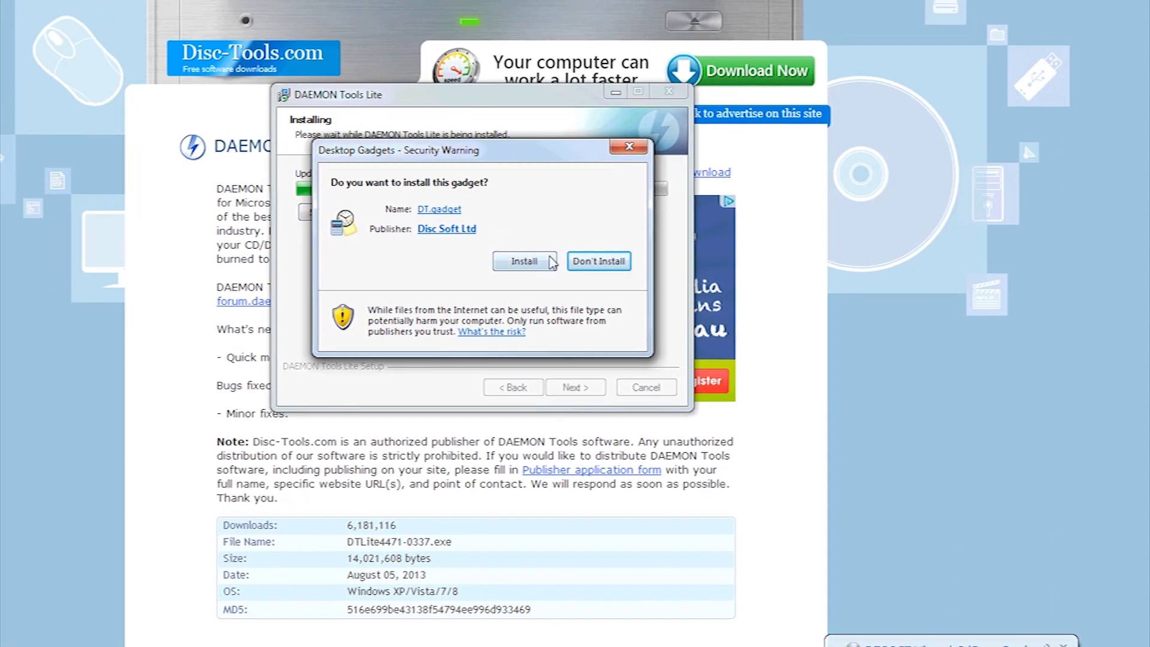
# - Refuse the DT.gadget desktop gadget so setup completes and DAEMON Tools Lite launches
pyautogui.click(599, 261)
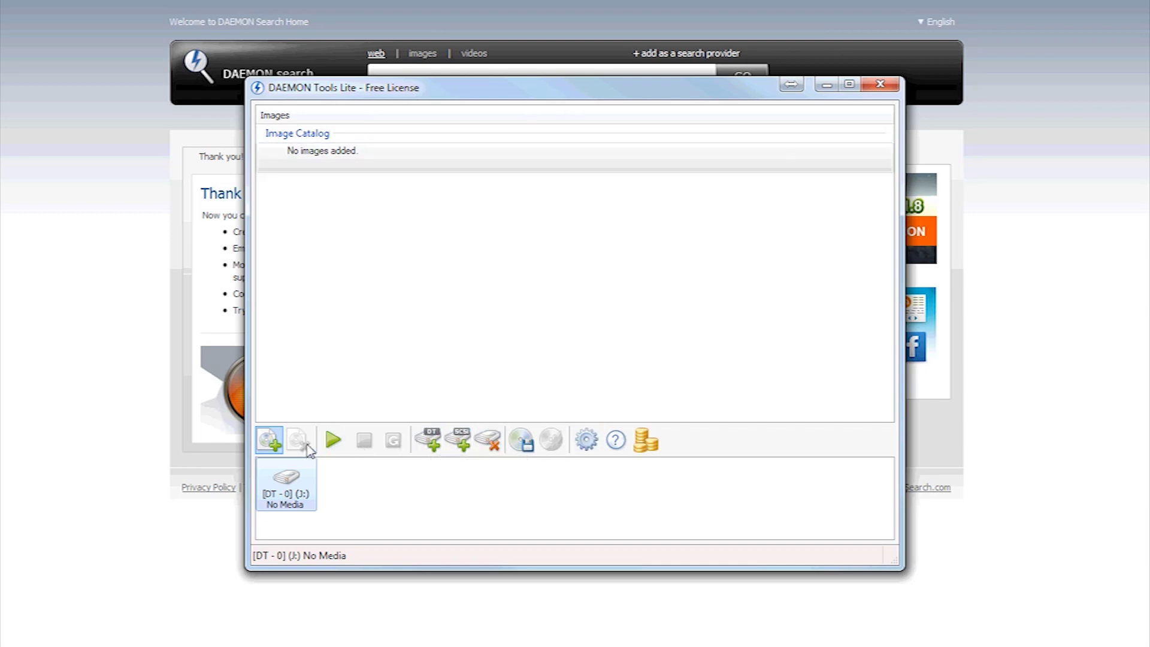
# - Add ubuntu-12.04.1-desktop-i386.iso from Data (D:) > ISO to the Image Catalog
pyautogui.click(268, 442)
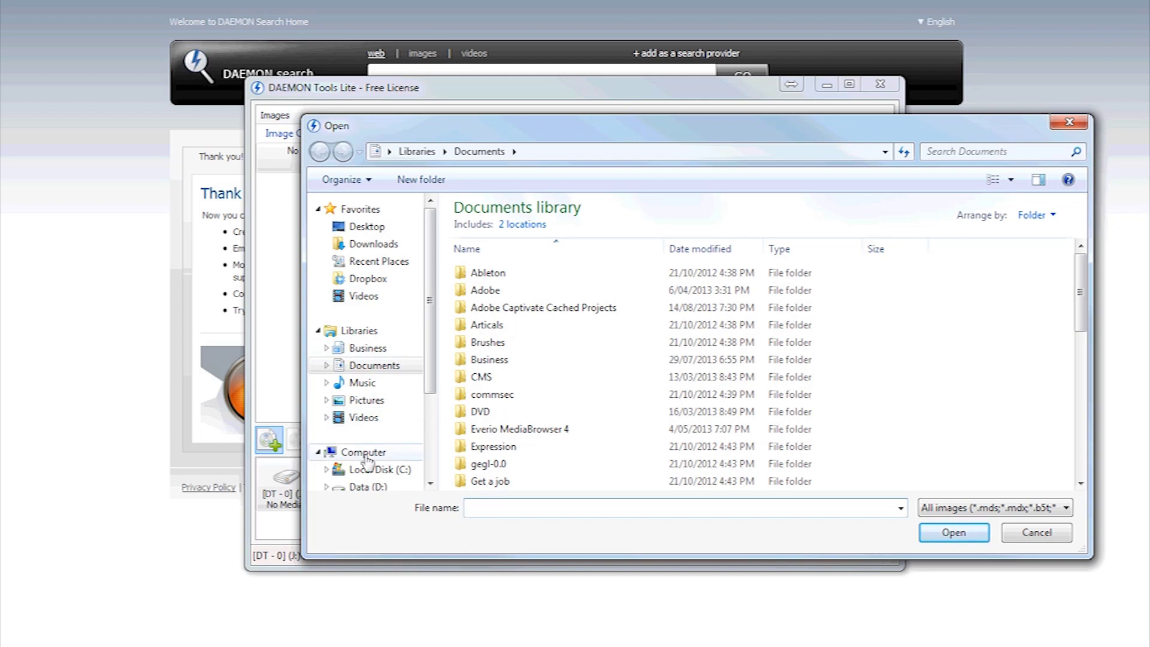
pyautogui.scroll(-1, 429, 377)
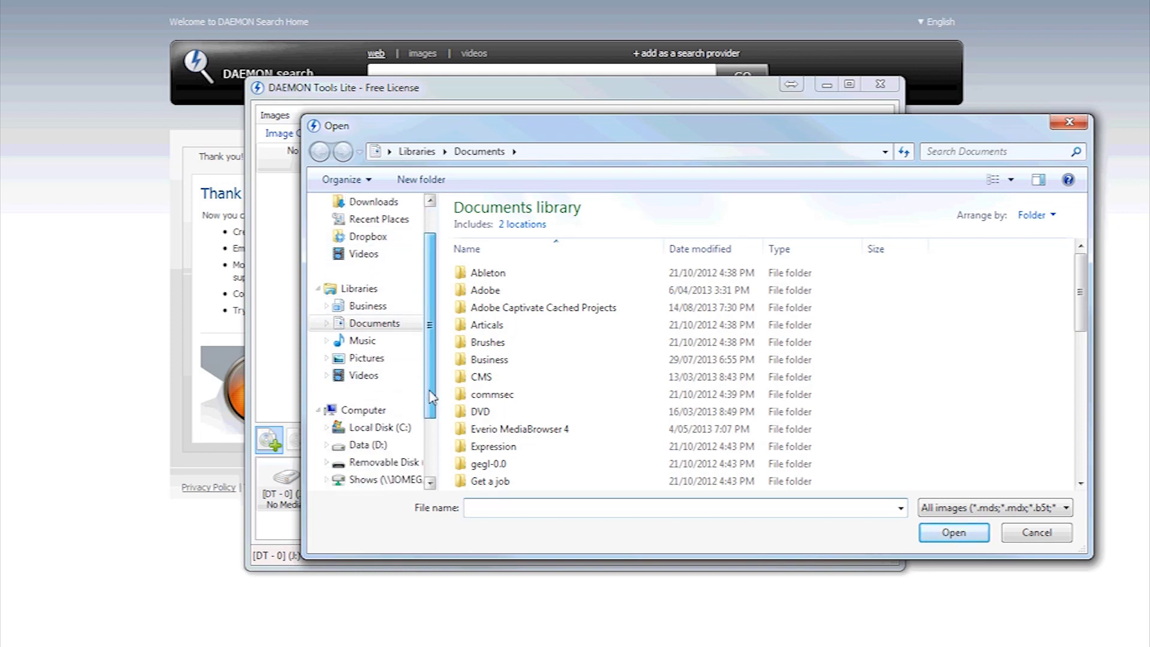
pyautogui.click(359, 427)
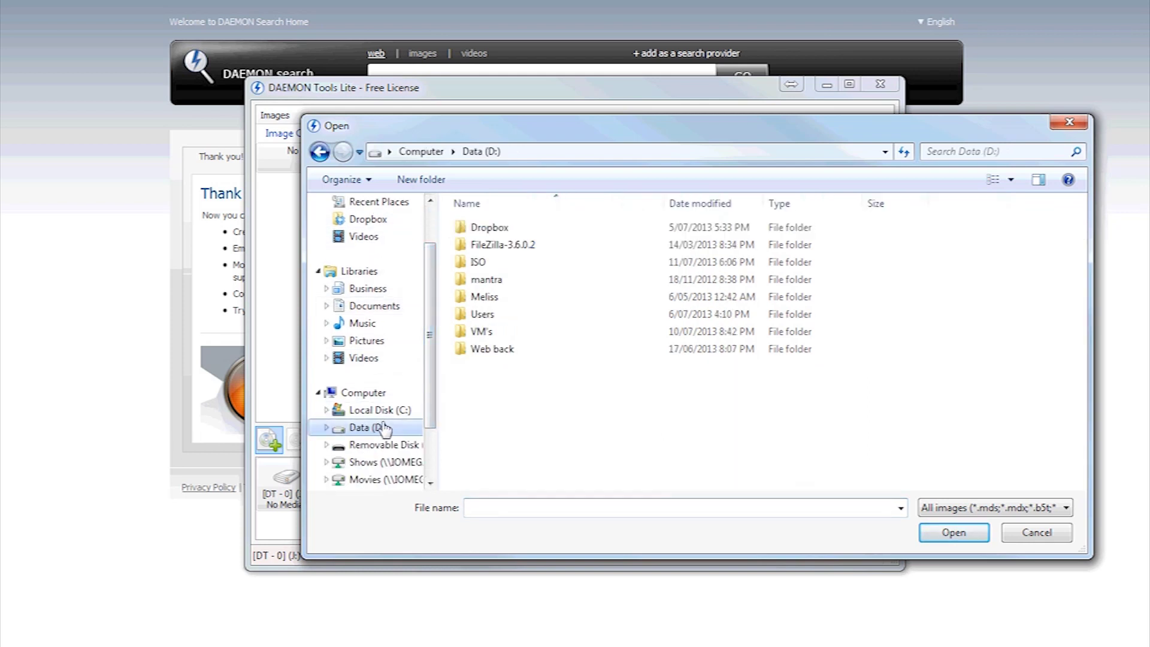
pyautogui.doubleClick(492, 263)
pyautogui.click(549, 283)
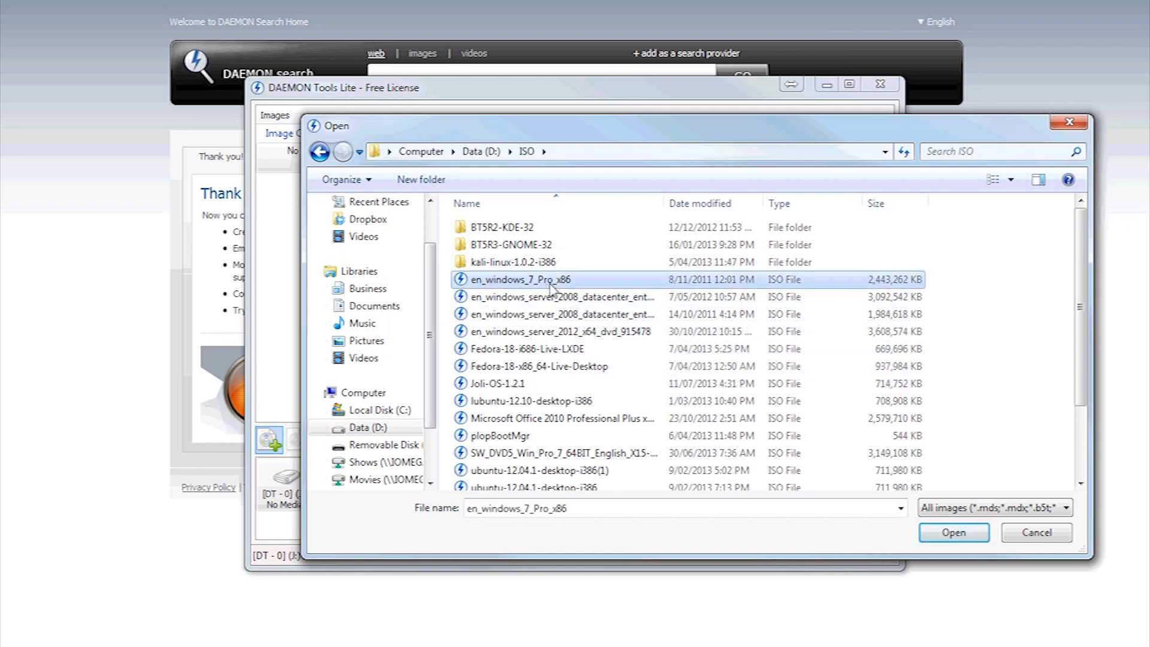
pyautogui.click(503, 385)
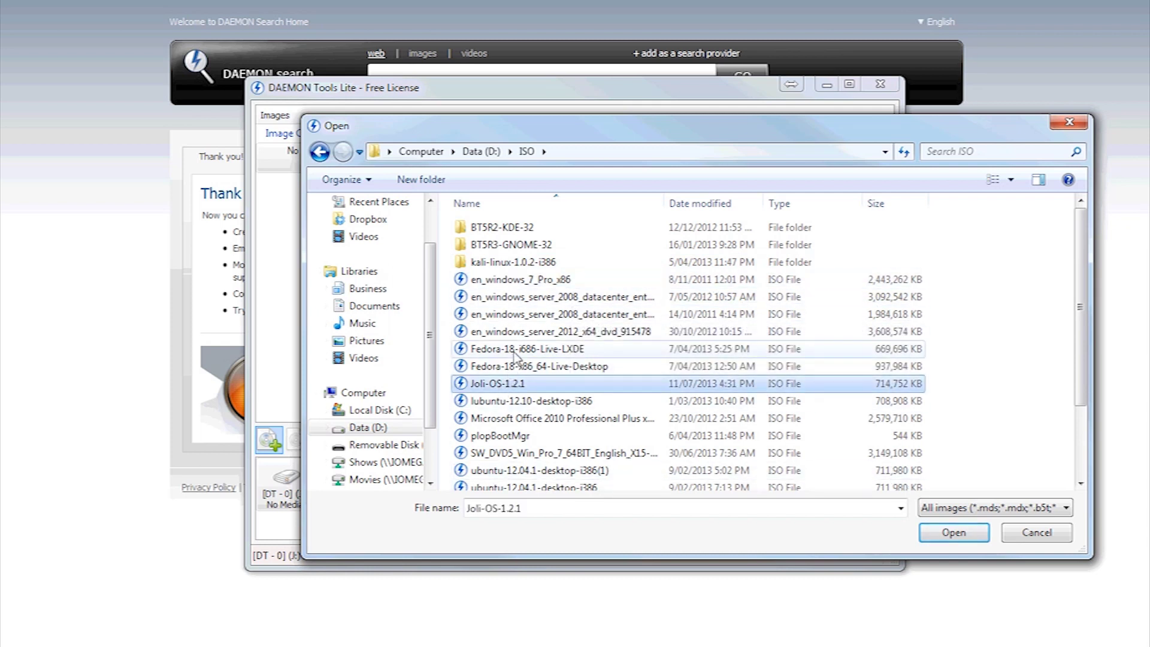
pyautogui.scroll(-1, 515, 359)
pyautogui.click(698, 463)
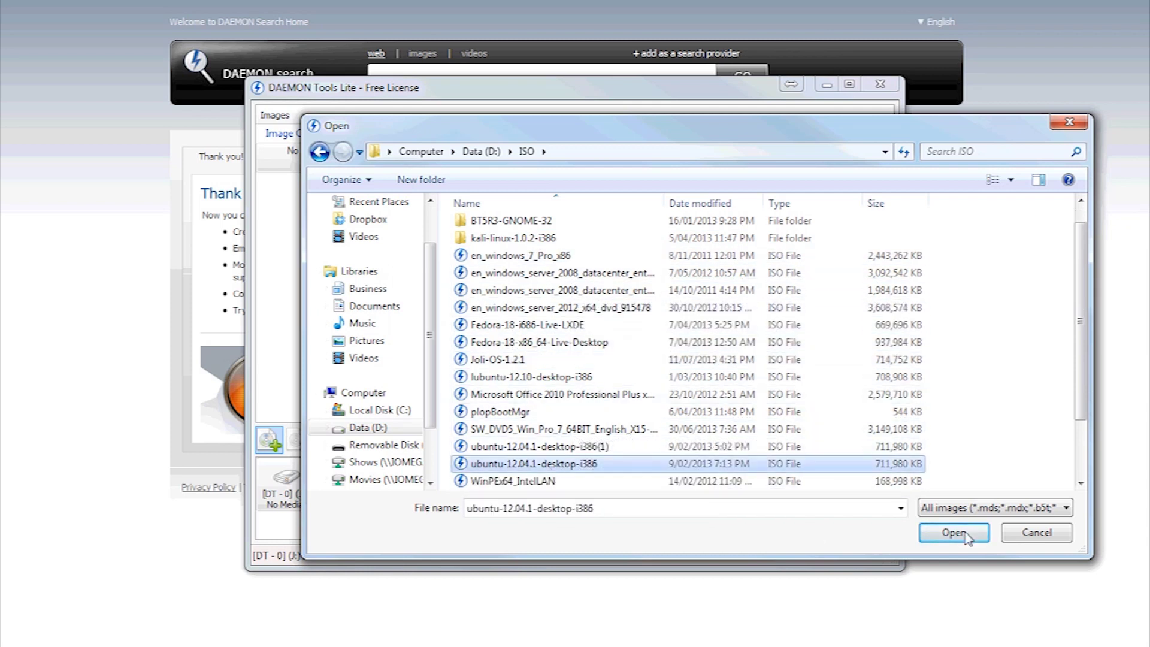
pyautogui.click(953, 533)
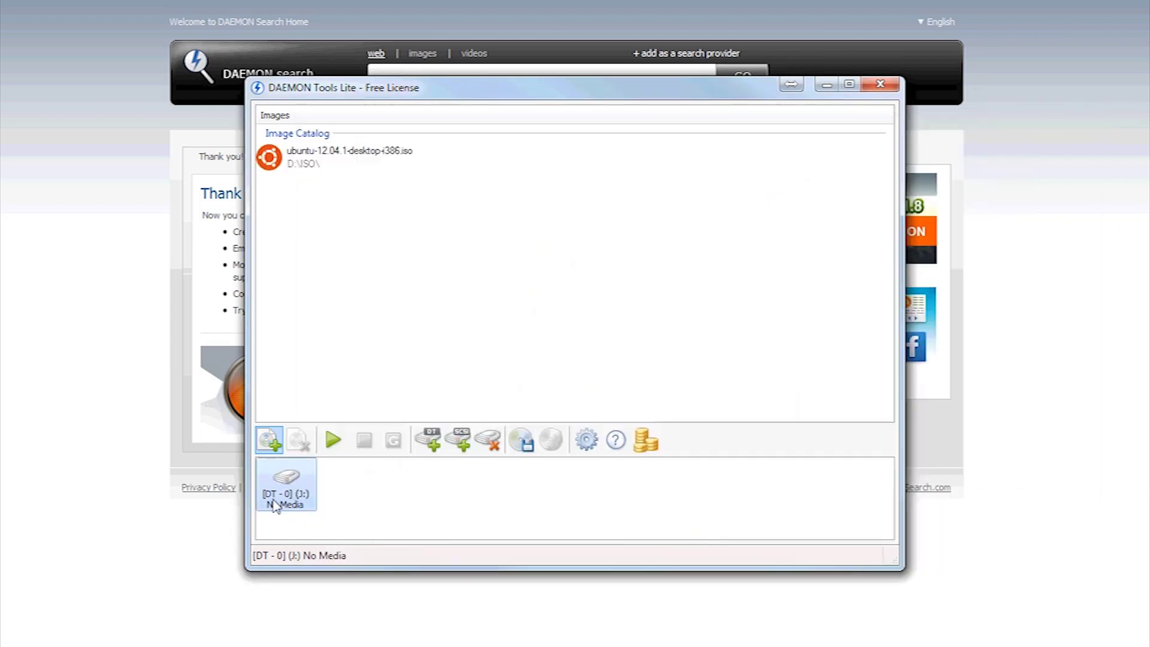
# - Mount the ubuntu image on DT-0 (J:), browse its contents, and dismiss AutoPlay
pyautogui.click(311, 161)
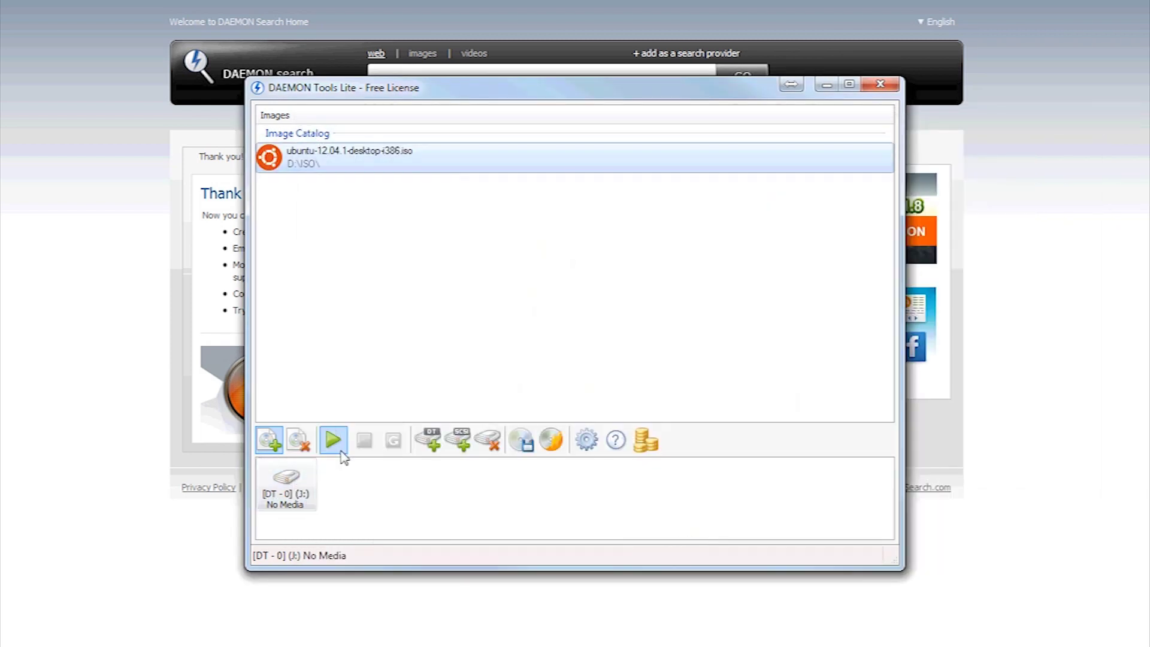
pyautogui.click(333, 449)
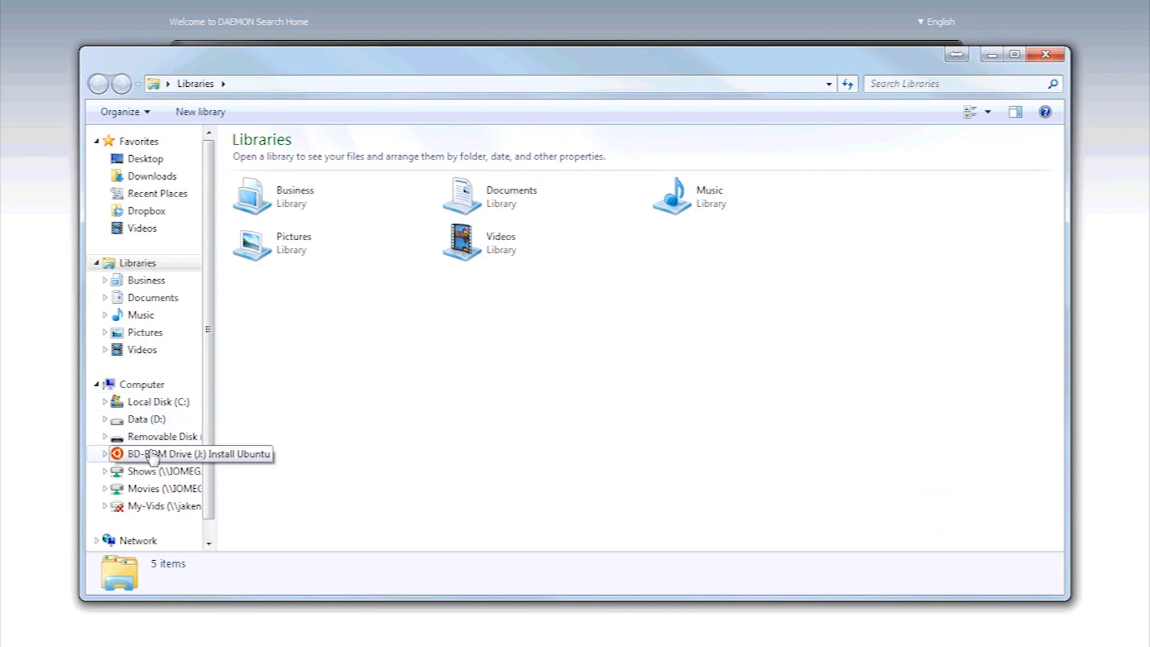
pyautogui.click(153, 456)
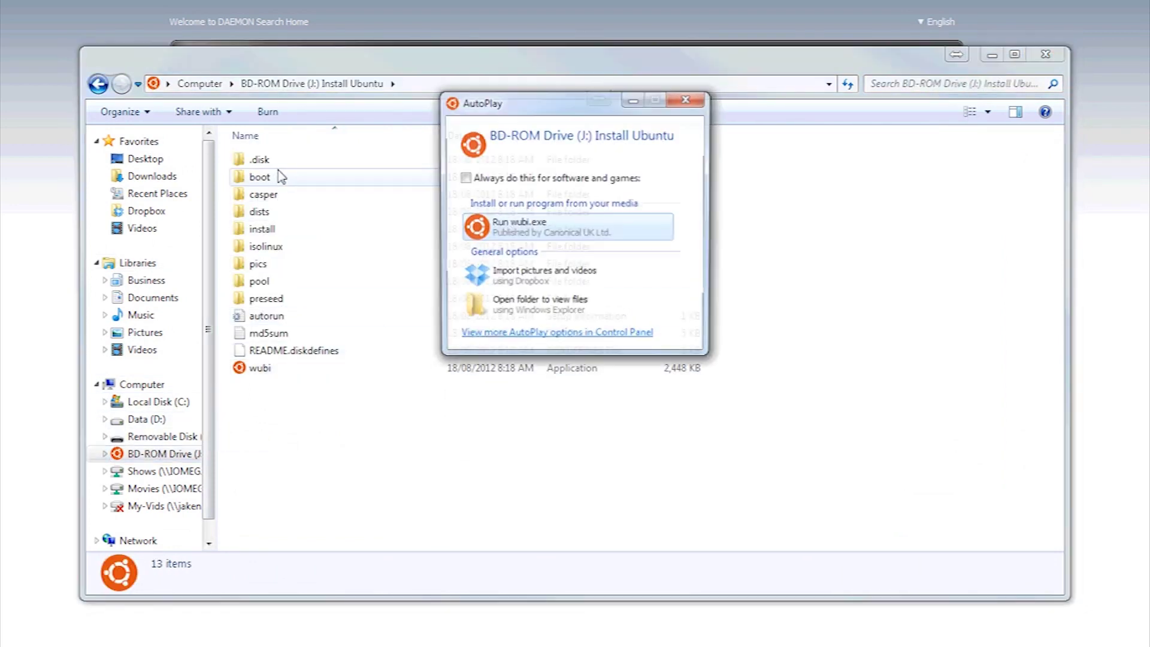
pyautogui.click(687, 98)
# - Add en_windows_7_Pro_x86.iso to the catalog, mount it on J:, then unmount it
pyautogui.click(1058, 55)
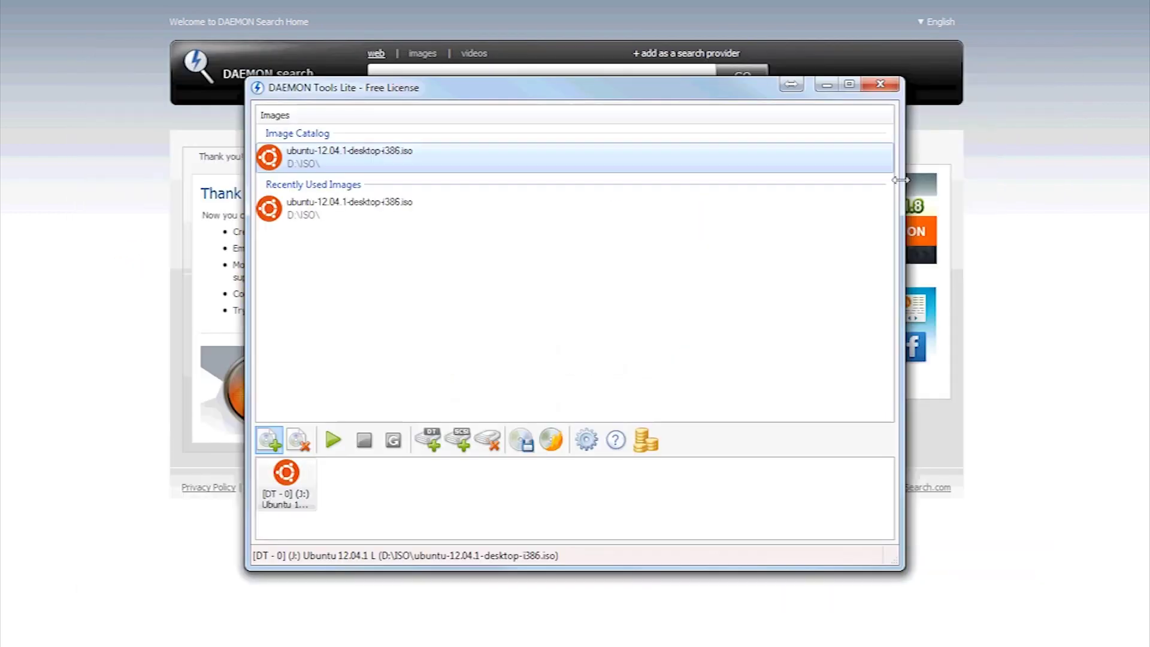
pyautogui.click(270, 440)
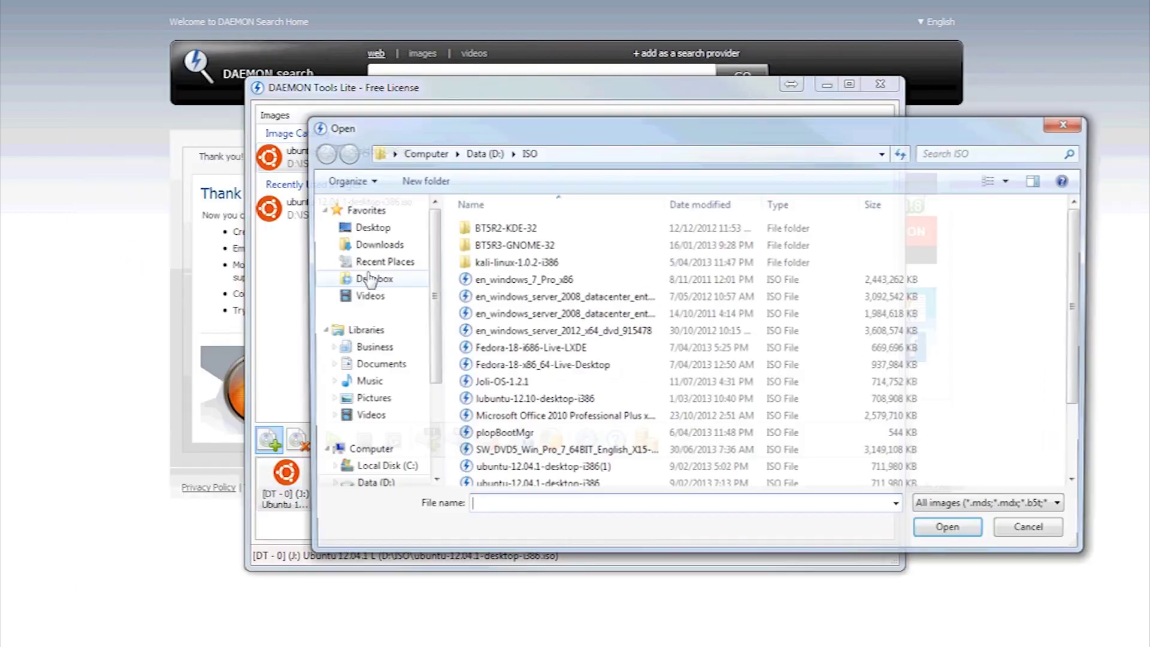
pyautogui.doubleClick(509, 284)
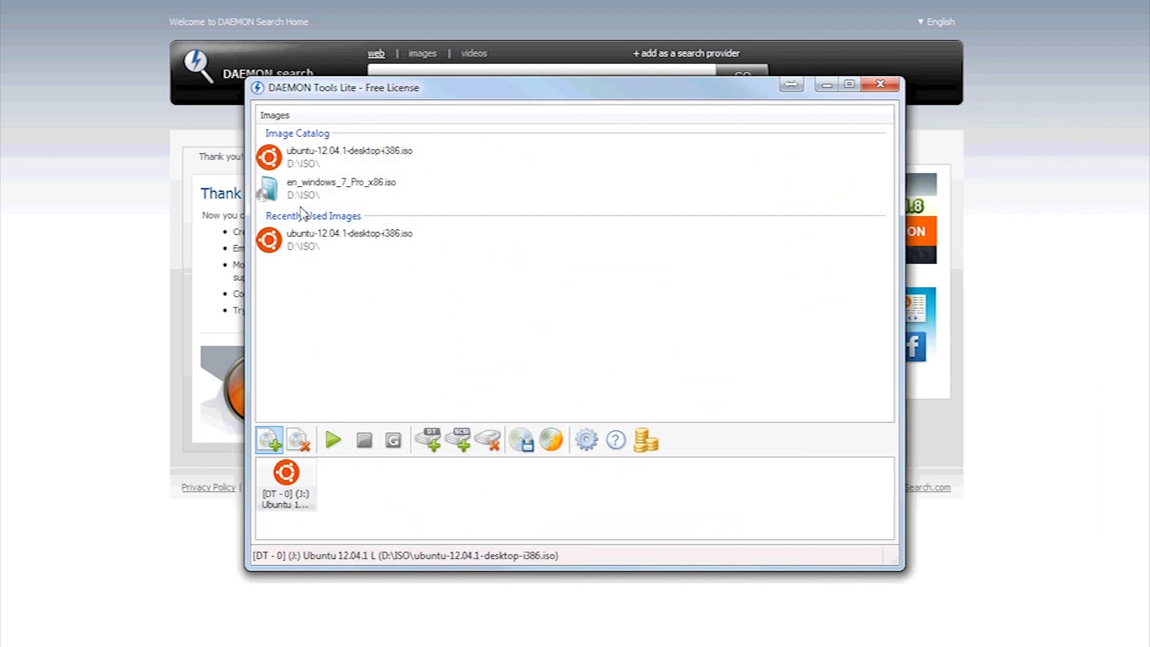
pyautogui.click(331, 443)
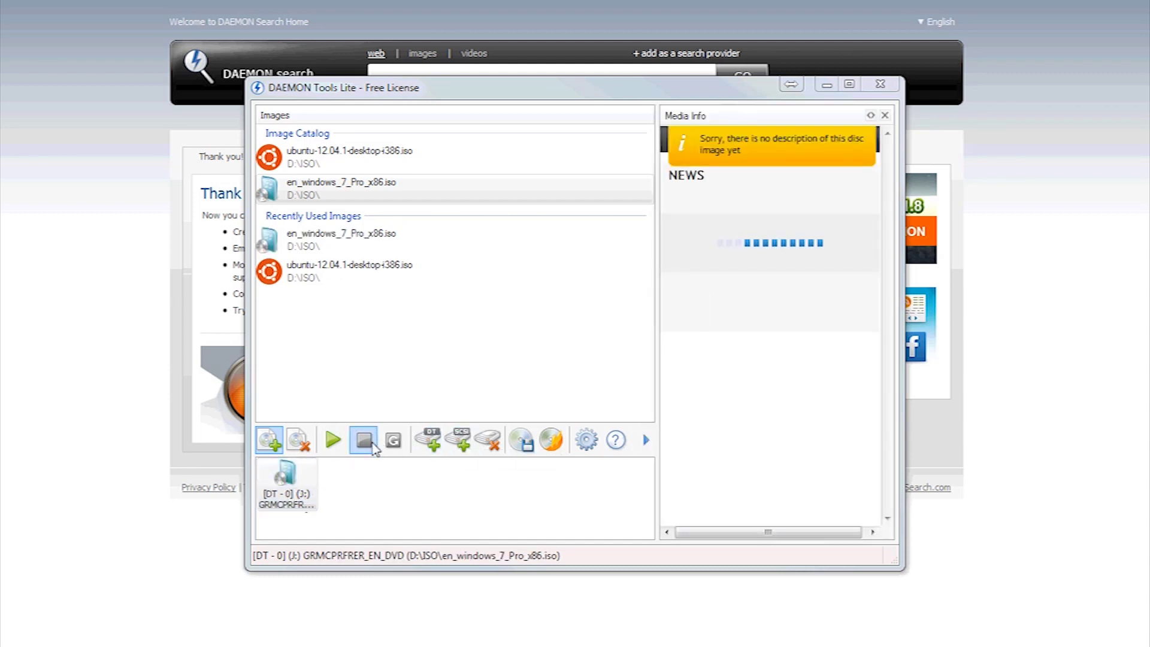
pyautogui.click(367, 444)
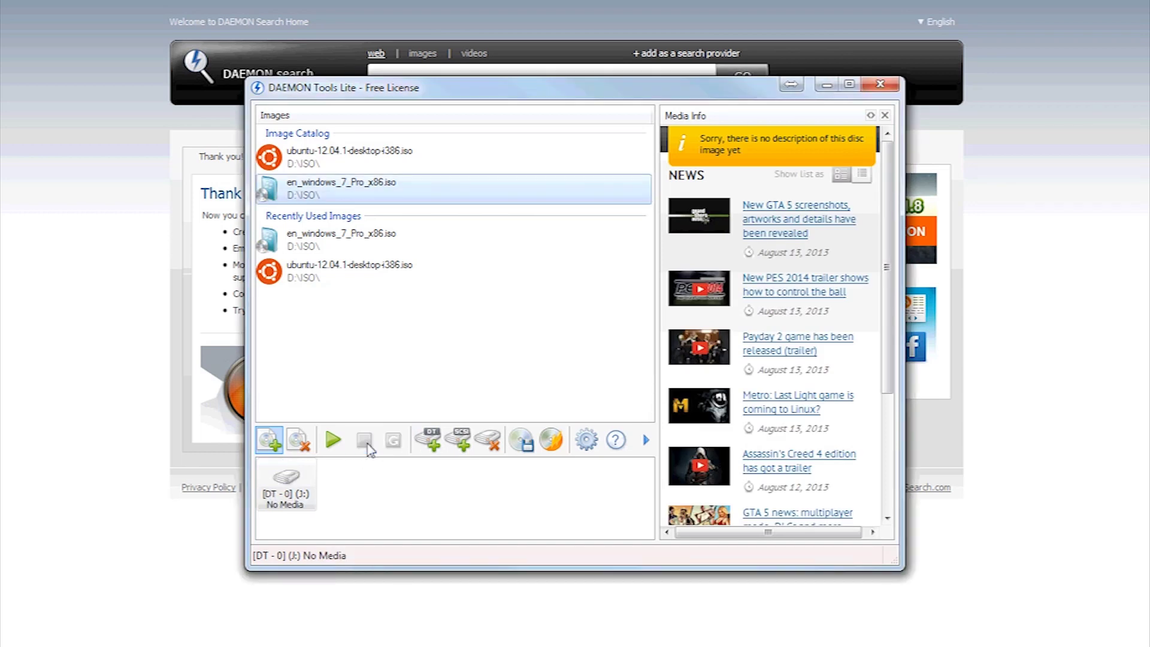